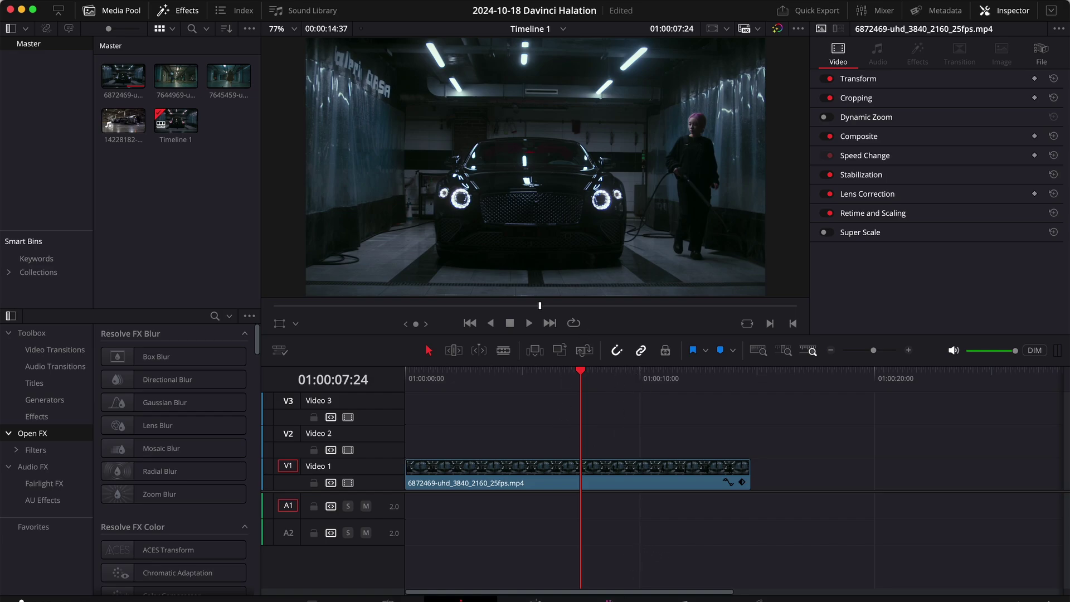
On the Color page, find the Halation effect by searching 'hala' and apply it to node 01.
key("shift+6")
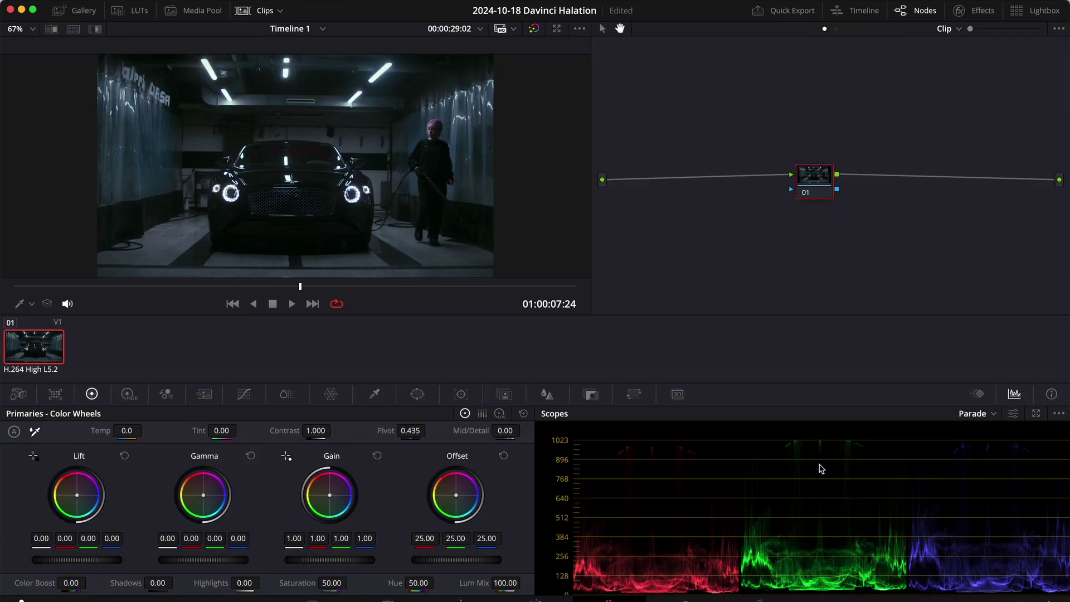
left_click(973, 11)
left_click(896, 52)
type("hala")
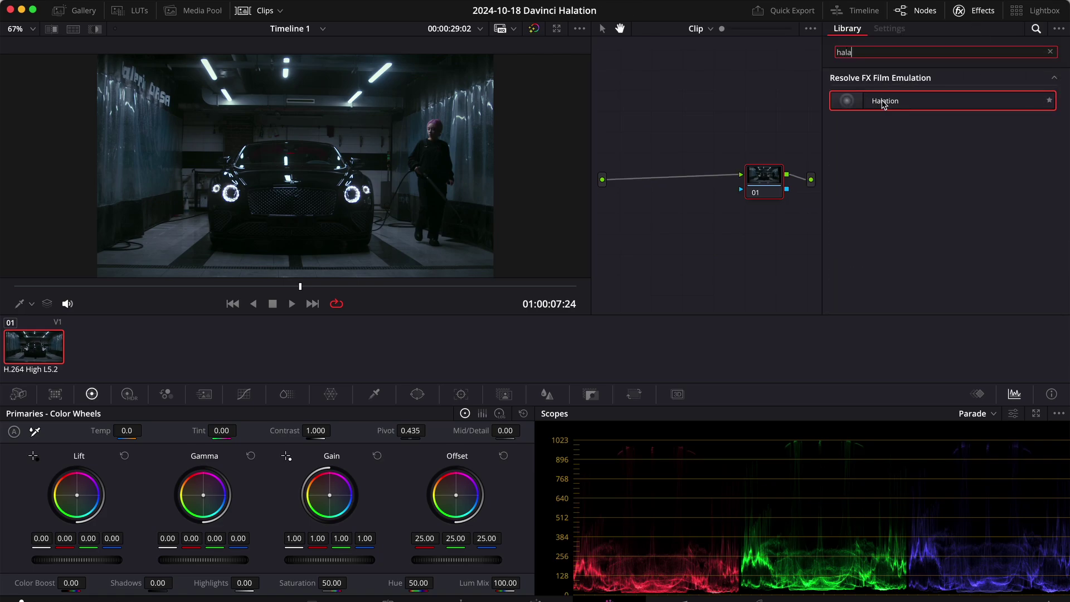
left_click_drag(884, 102, 770, 186)
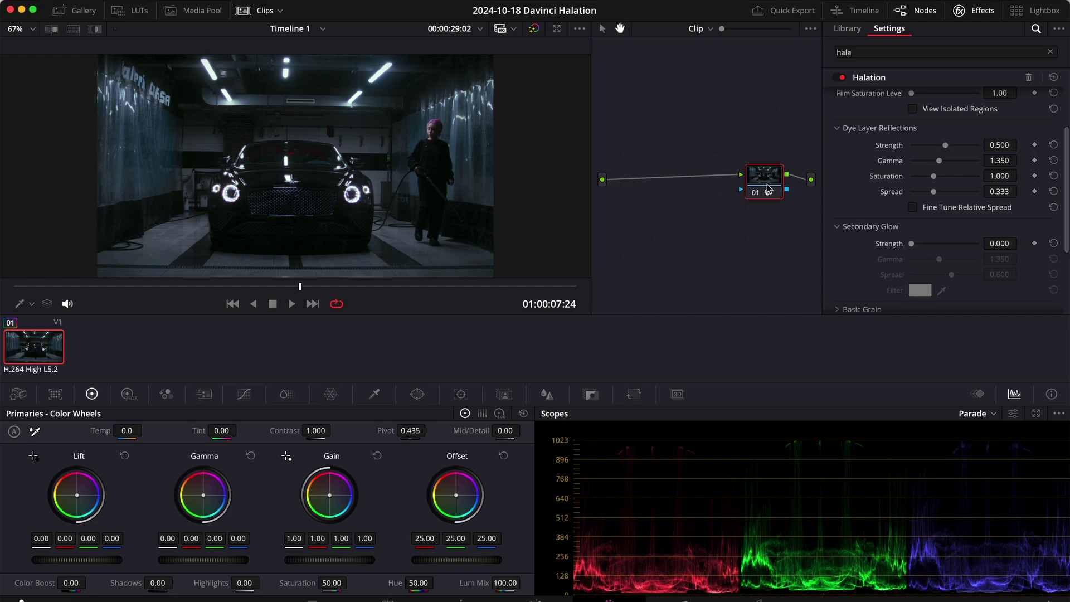
Change Halation's Processing Color Space from Use timeline to DaVinci Wide Gamut.
scroll(881, 147, "up", 4)
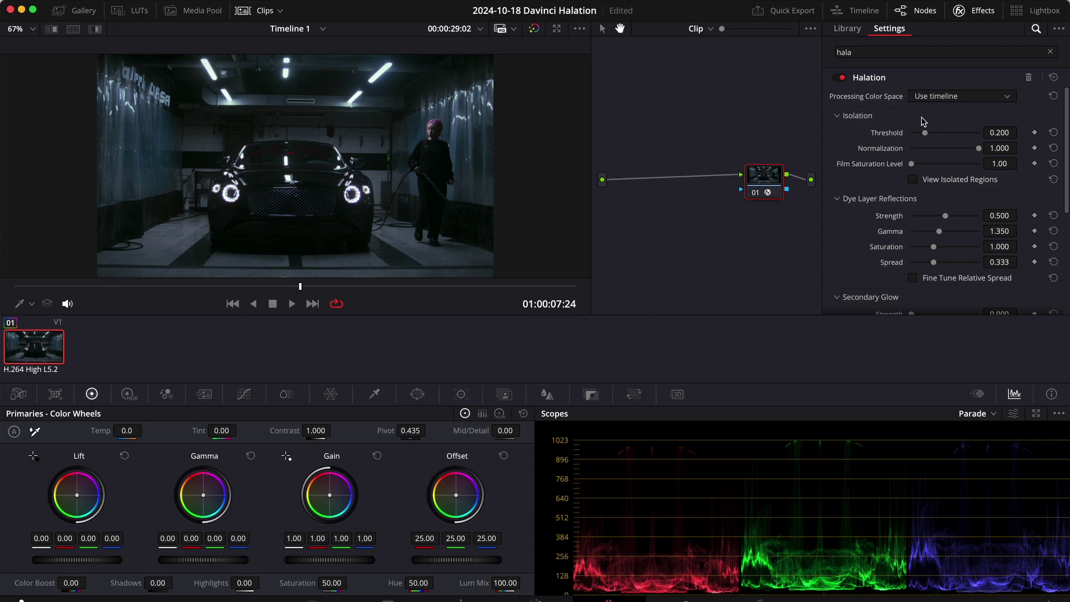
left_click(968, 98)
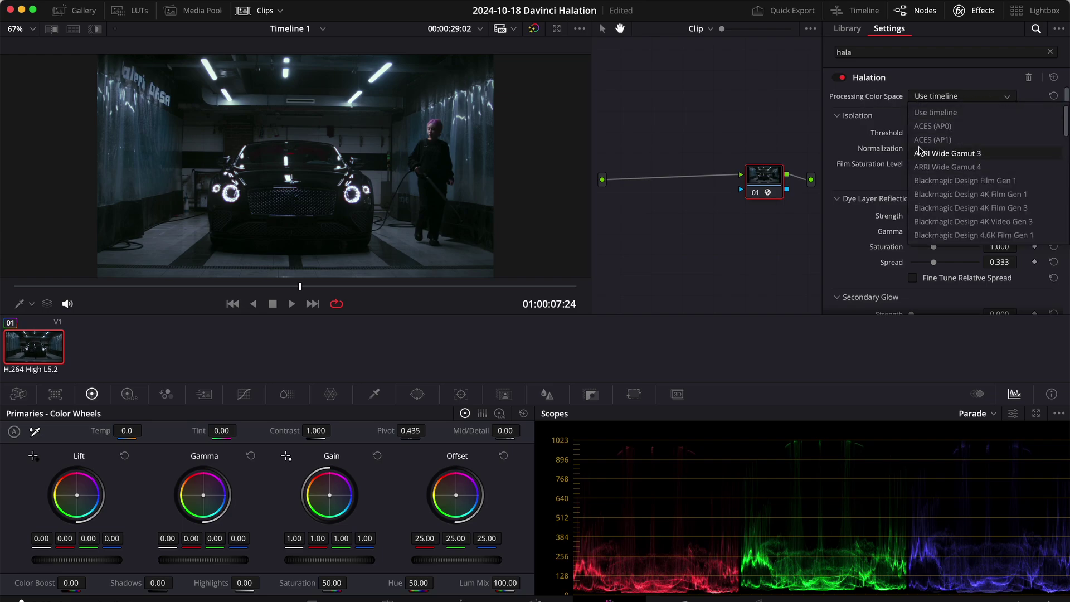
scroll(925, 145, "down", 6)
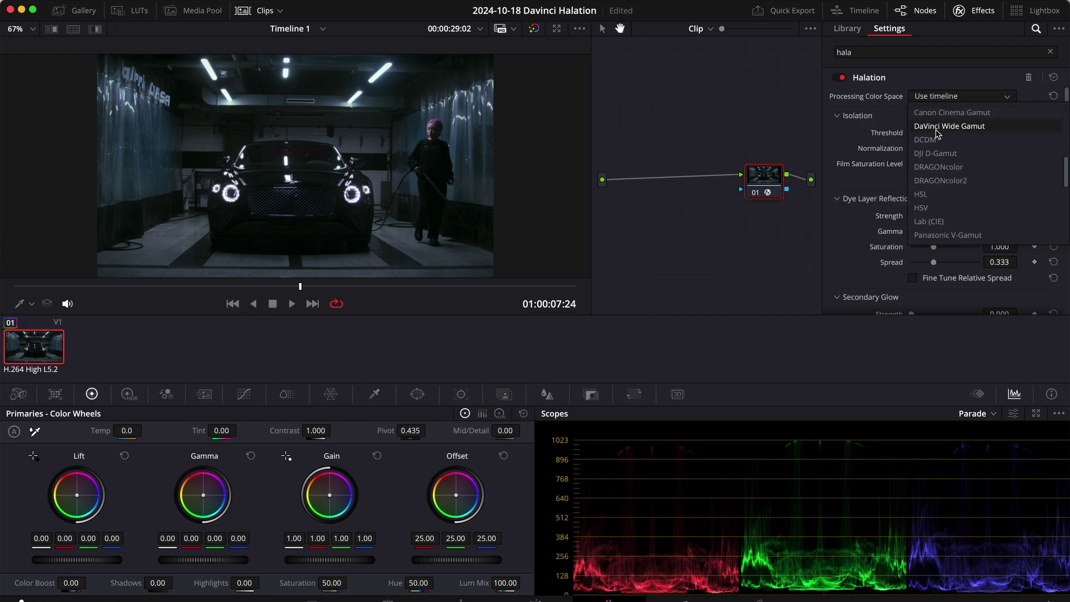
left_click(972, 130)
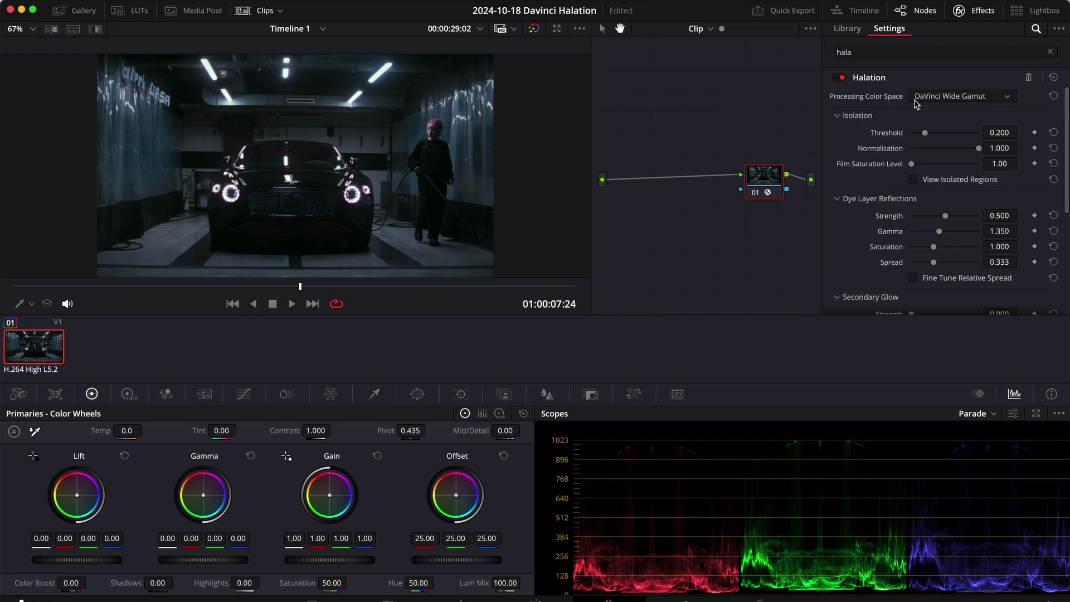
scroll(908, 105, "down", 1)
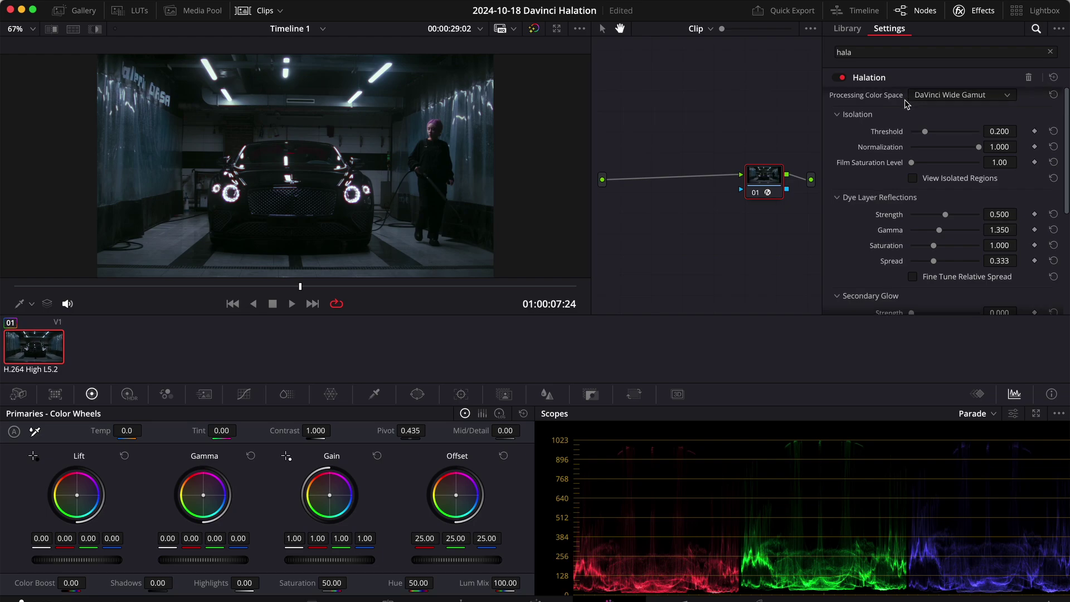
scroll(914, 120, "up", 1)
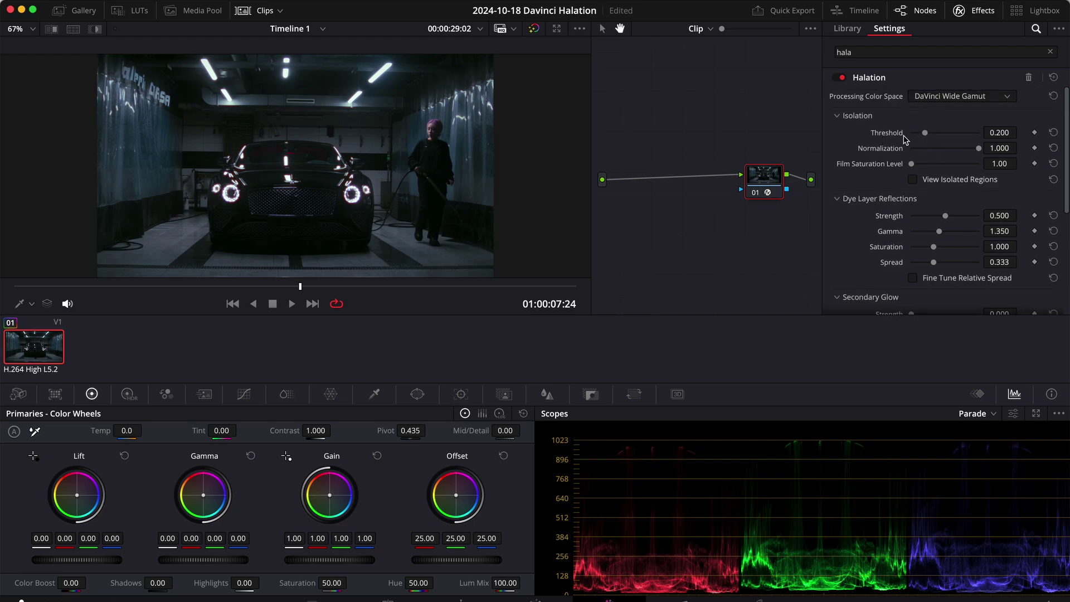
Set Halation Threshold to 0.192 using the isolated-regions view, then Film Saturation Level to 1.25.
left_click(913, 179)
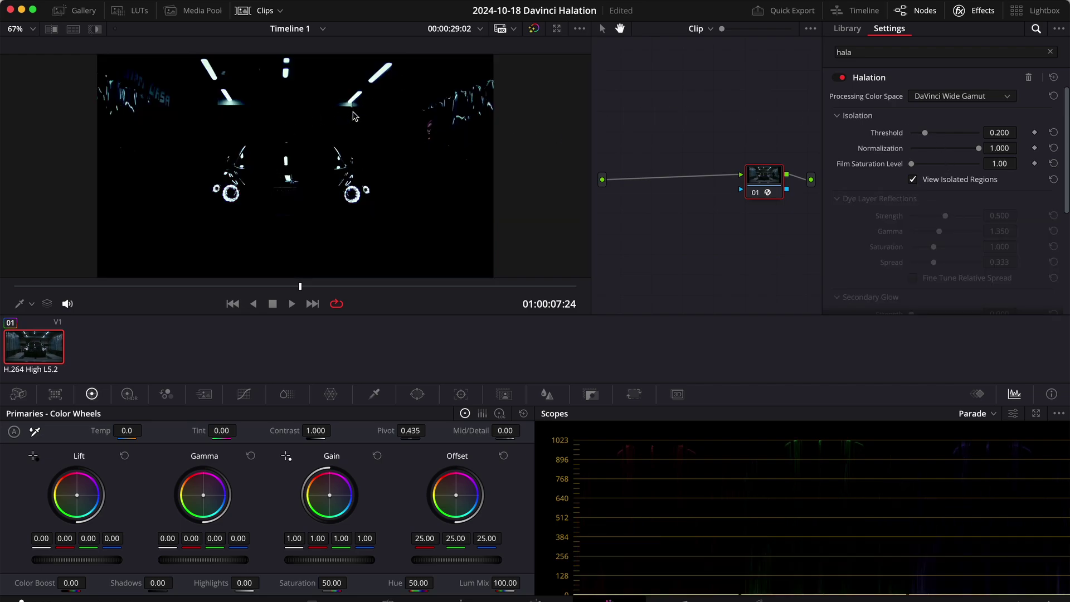
mouse_move(925, 134)
left_mouse_down()
mouse_move(909, 139)
mouse_move(923, 138)
left_mouse_up()
left_click(912, 179)
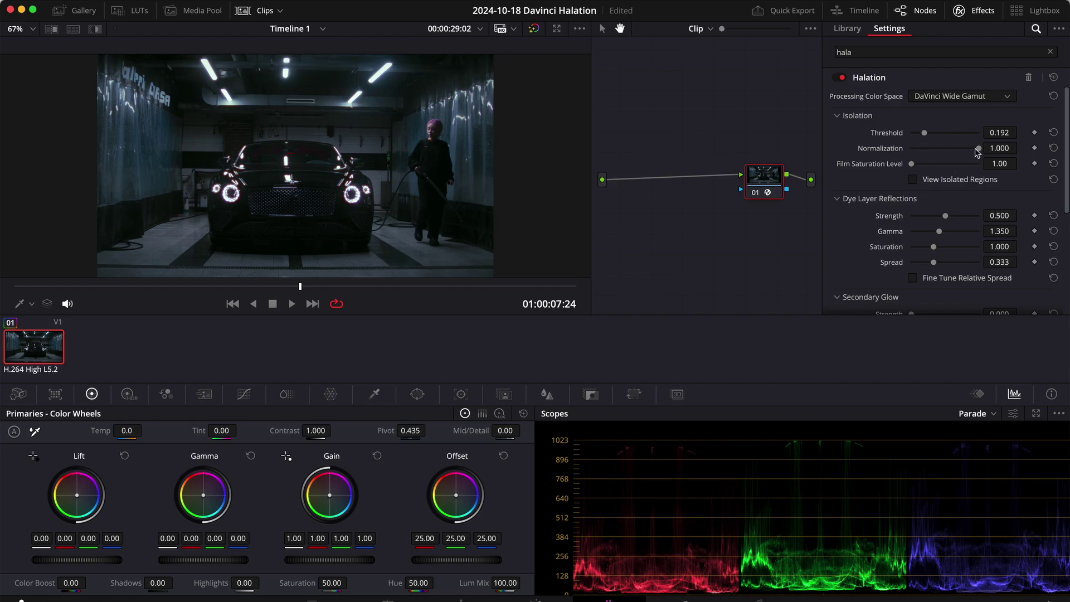
mouse_move(978, 153)
left_mouse_down()
mouse_move(899, 153)
mouse_move(989, 157)
left_mouse_up()
mouse_move(911, 165)
left_mouse_down()
mouse_move(990, 169)
mouse_move(915, 169)
left_mouse_up()
Set Dye Layer Reflections (strength 0.349, gamma 1.125, saturation 1.105) and Secondary Glow strength 0.211.
scroll(878, 206, "down", 2)
scroll(876, 206, "down", 2)
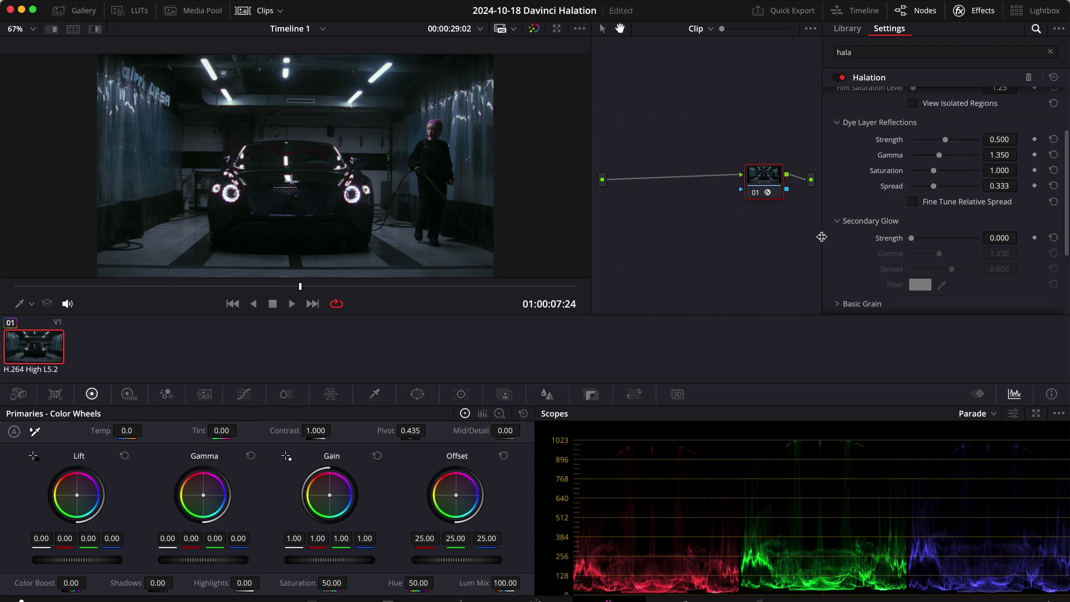
scroll(840, 237, "down", 1)
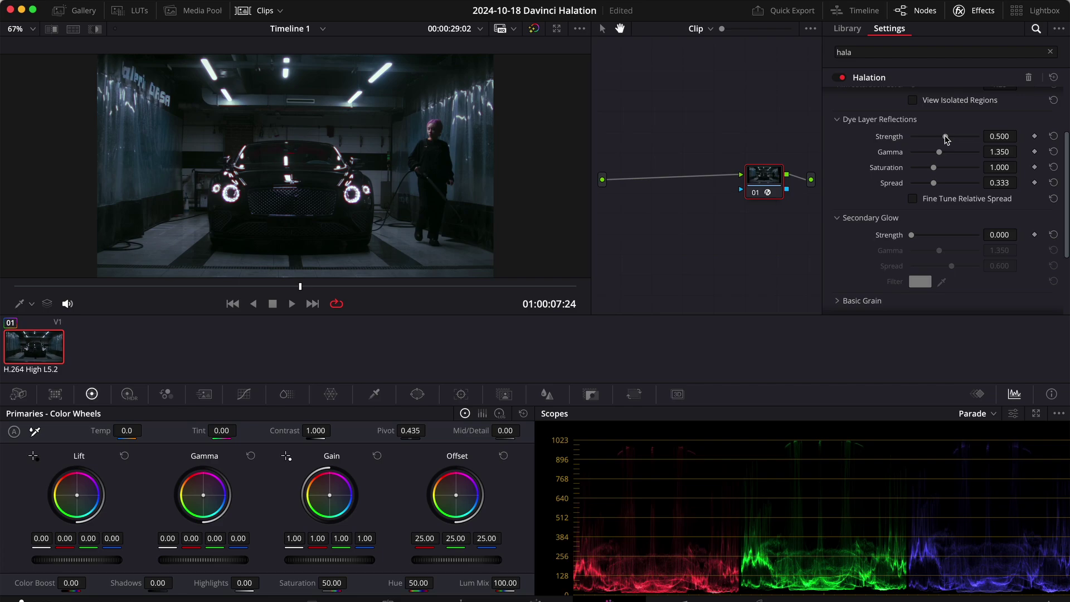
left_click_drag(946, 138, 936, 139)
left_click_drag(938, 152, 933, 151)
left_click_drag(934, 167, 946, 185)
left_click_drag(912, 236, 926, 237)
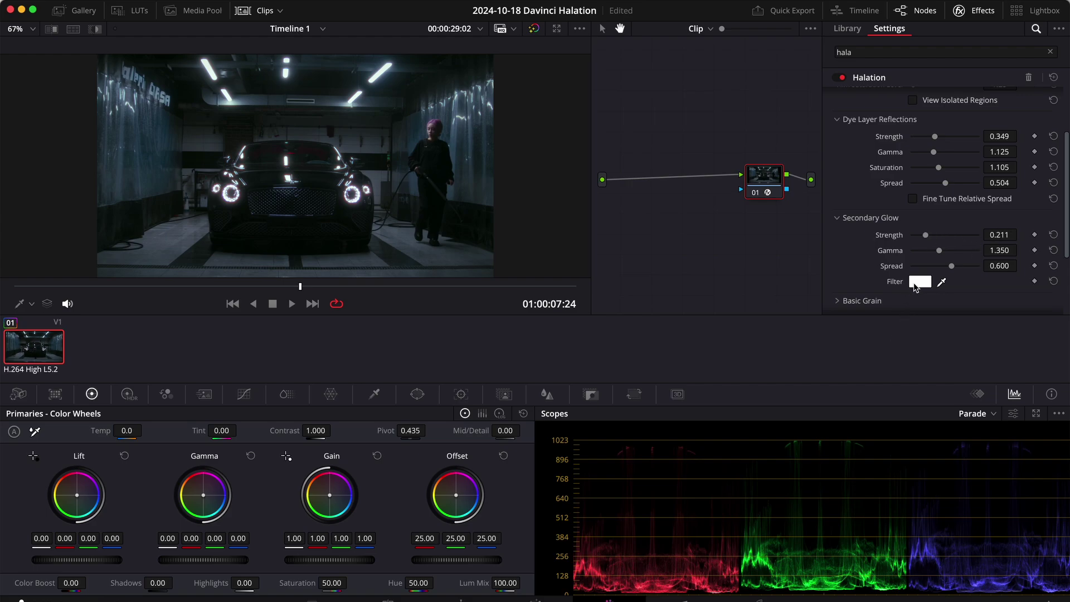
Make the Secondary Glow filter colour red.
left_click(920, 281)
left_click_drag(222, 327, 228, 313)
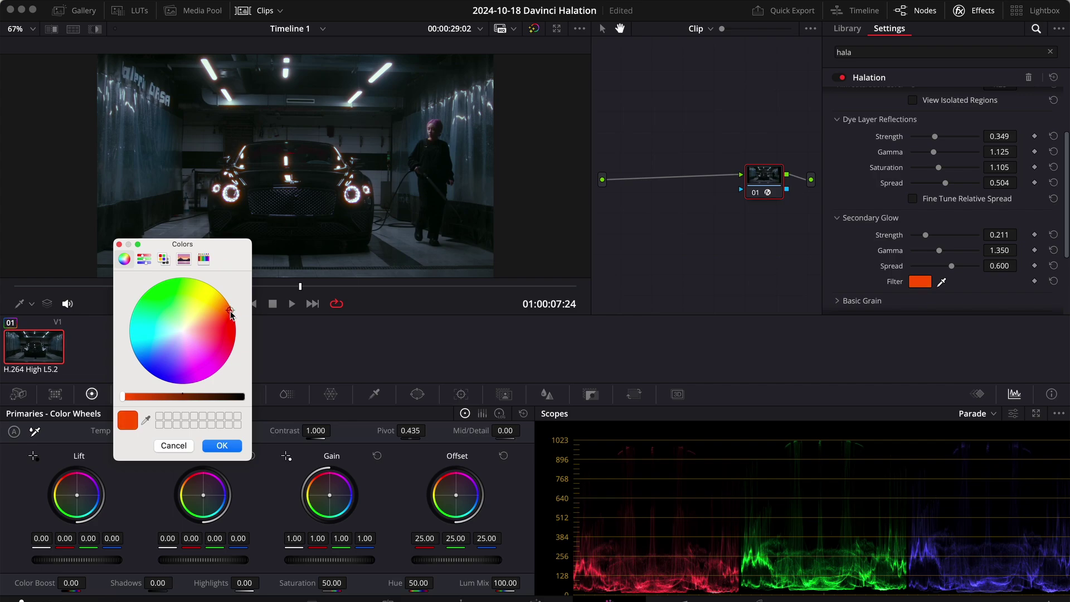
left_click(222, 446)
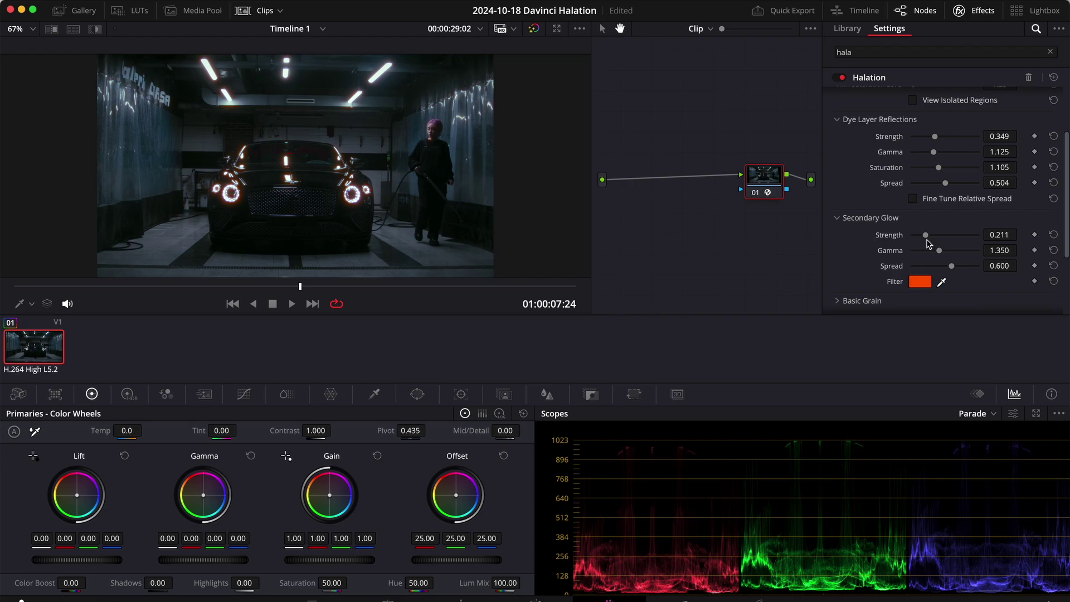
Tune Secondary Glow to strength 0.229, gamma 1.125, spread 0.651, and compare the node off and on.
mouse_move(927, 235)
left_mouse_down()
mouse_move(962, 235)
mouse_move(924, 235)
left_mouse_up()
left_click_drag(938, 251, 936, 252)
mouse_move(952, 267)
left_mouse_down()
mouse_move(963, 268)
mouse_move(943, 267)
mouse_move(977, 268)
mouse_move(954, 269)
mouse_move(967, 270)
left_mouse_up()
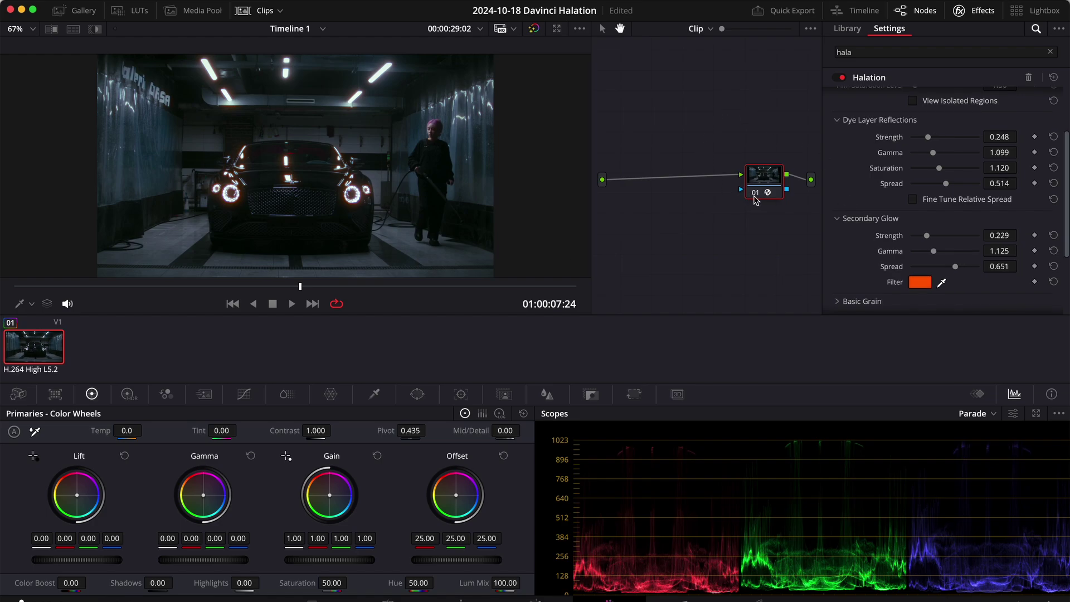
key("super+d")
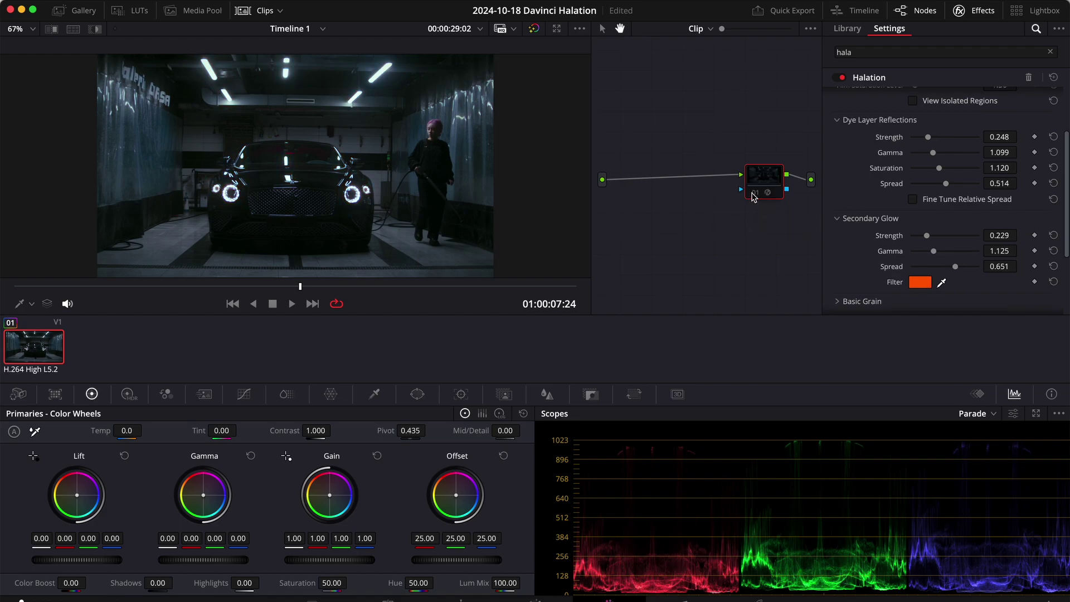
key("super+d")
key("super+d")
key("super+d")
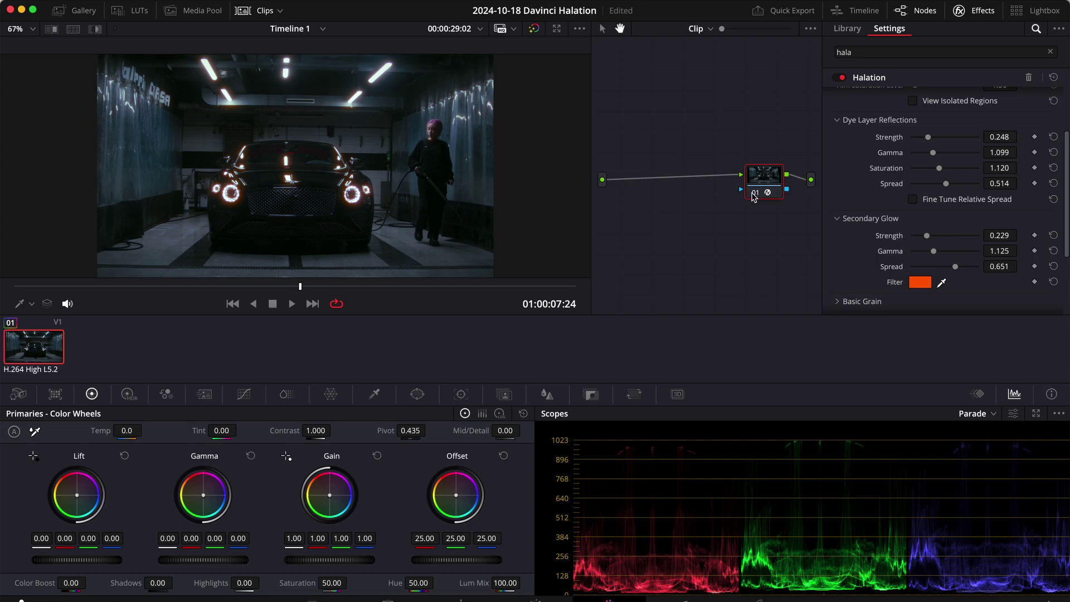
Reset node 01's grade to remove Halation and close the Effects library.
right_click(764, 178)
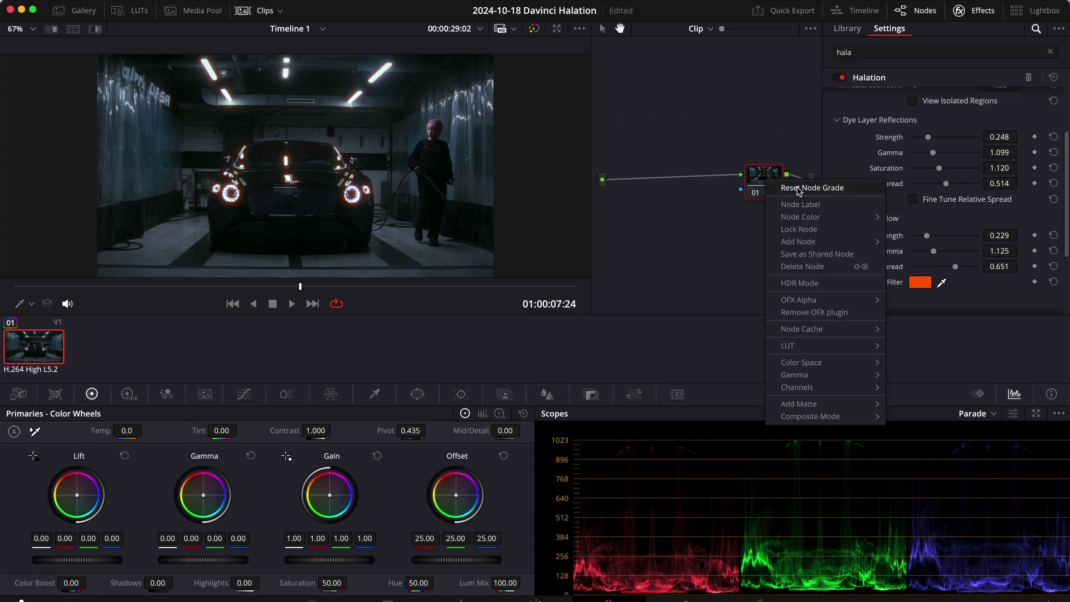
left_click(796, 186)
left_click(1050, 52)
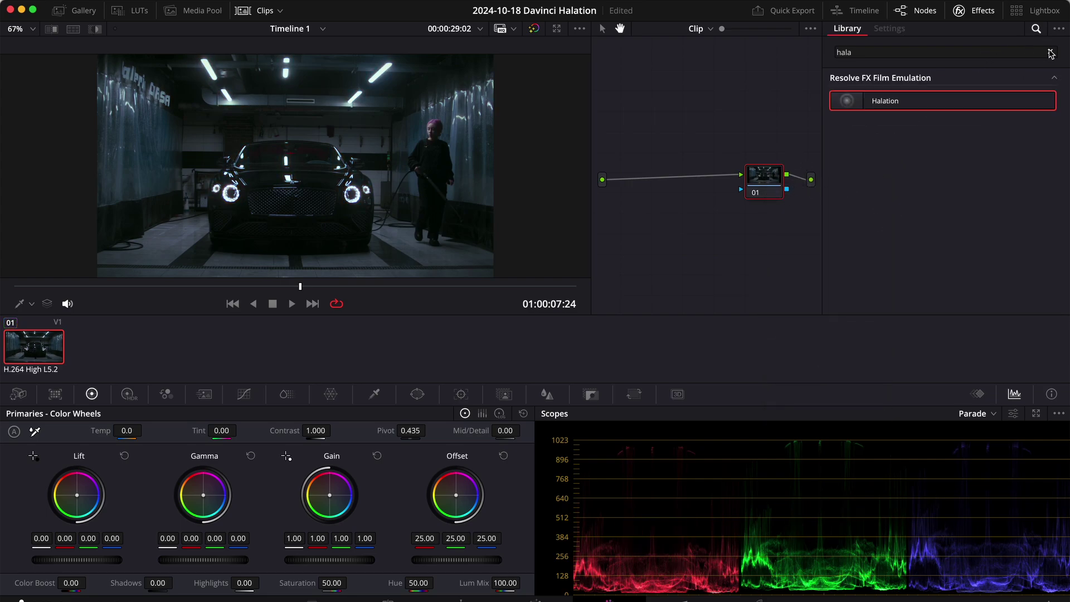
left_click(959, 11)
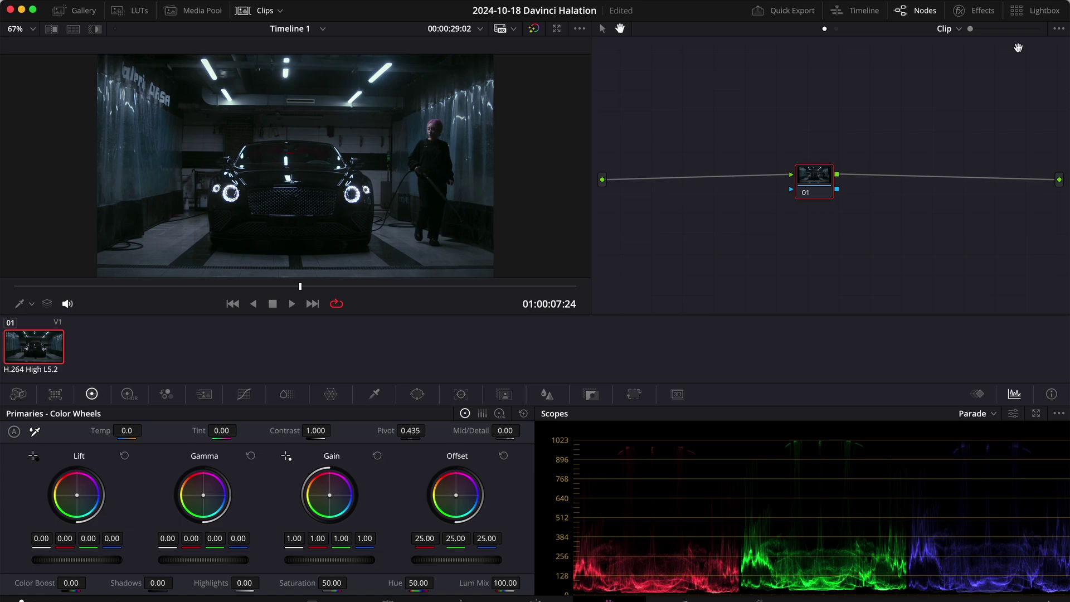
Set node 01 to Screen composite mode and raise its Mist blur radius to 0.99.
right_click(813, 194)
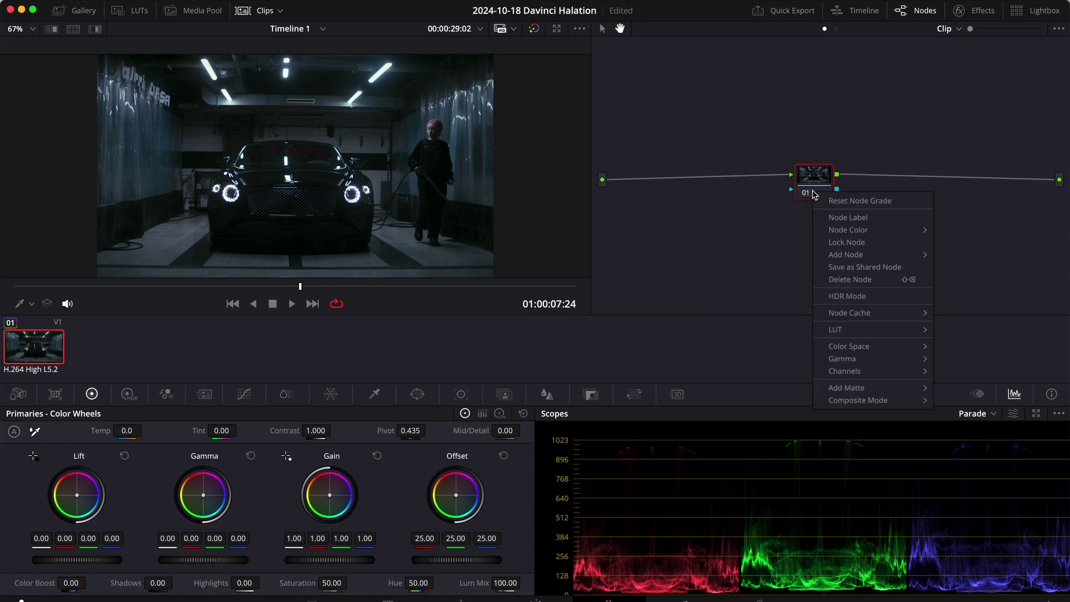
mouse_move(888, 410)
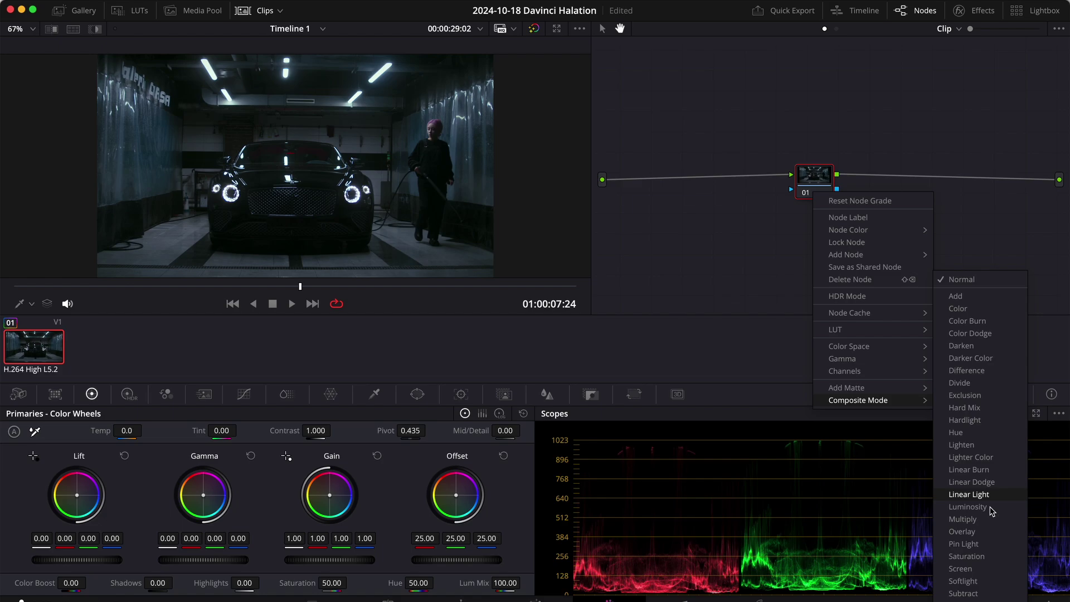
left_click(973, 570)
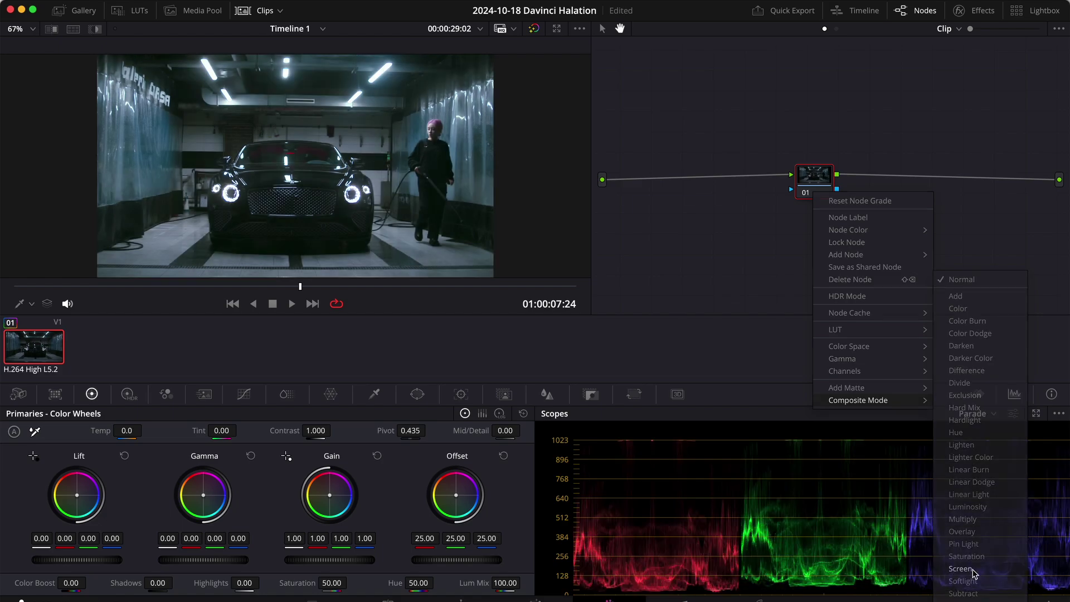
left_click(547, 395)
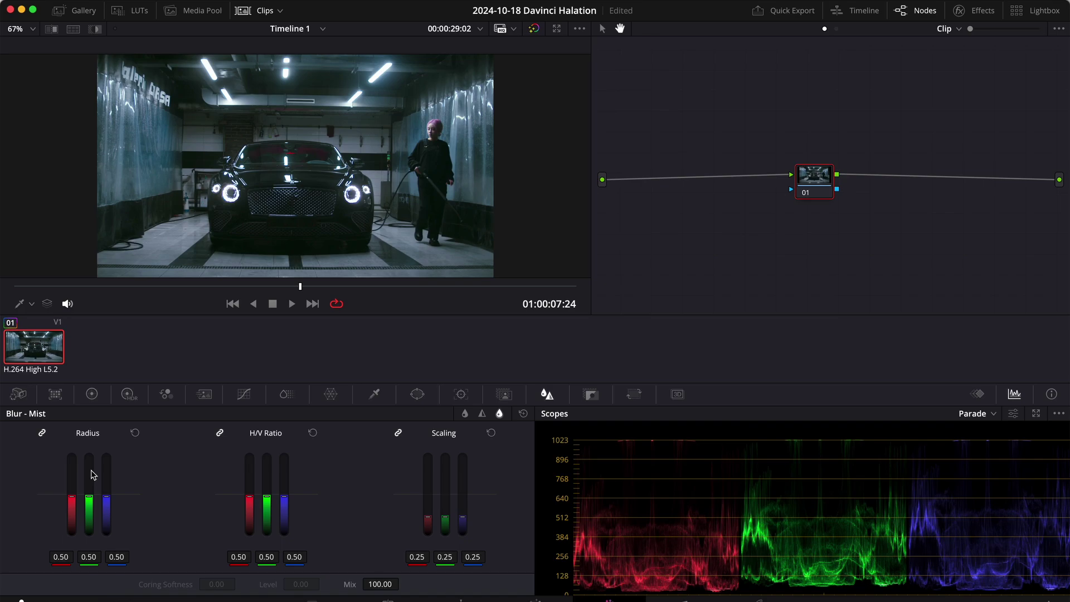
left_click_drag(88, 500, 89, 455)
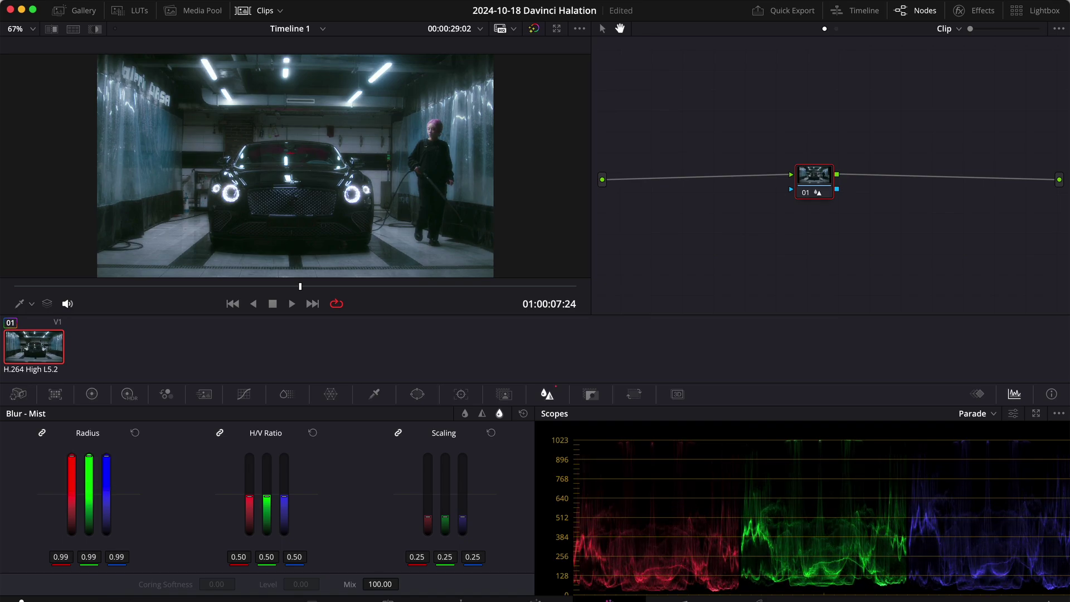
left_click(92, 395)
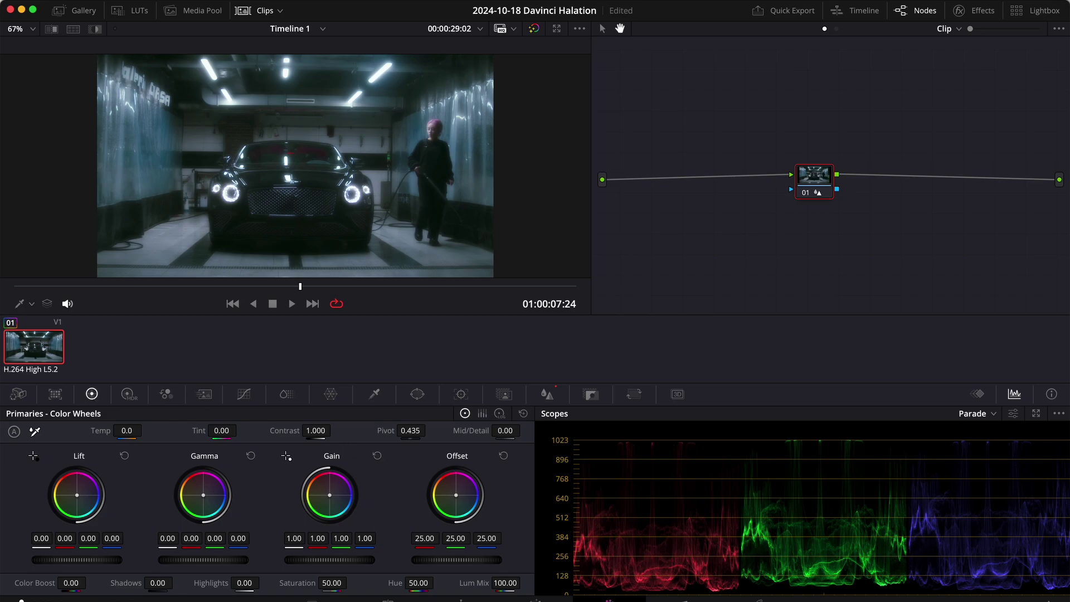
Push node 01's Gain toward pink-red: red 2.02, green 0.75, blue 0.46.
left_click_drag(330, 495, 325, 481)
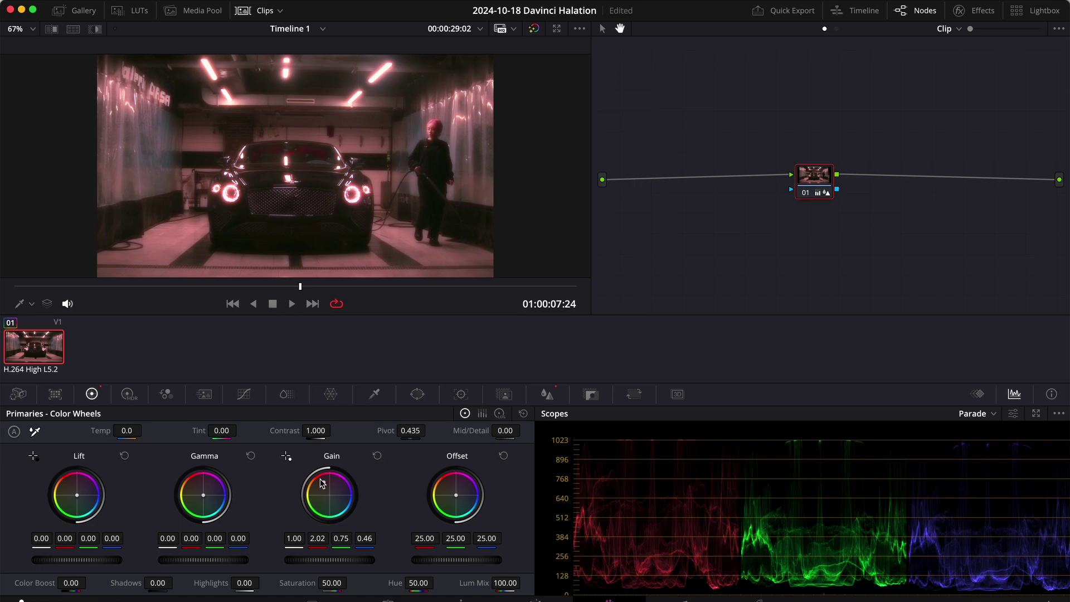
left_click(244, 396)
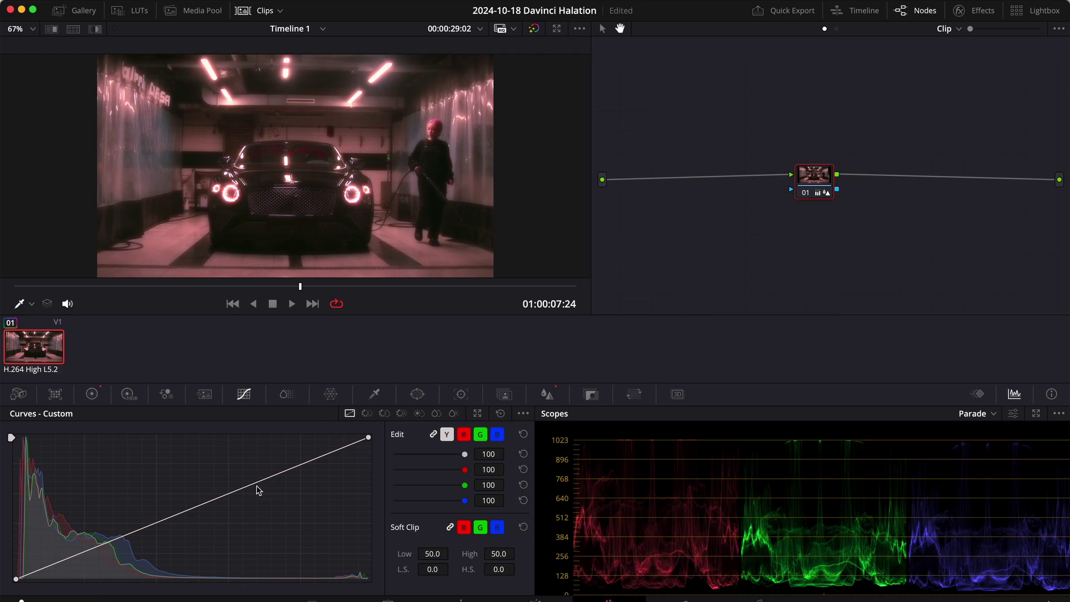
Add a custom curve point and drag it down-right so only the brightest highlights keep the glow.
left_click(226, 496)
left_click_drag(226, 496, 310, 589)
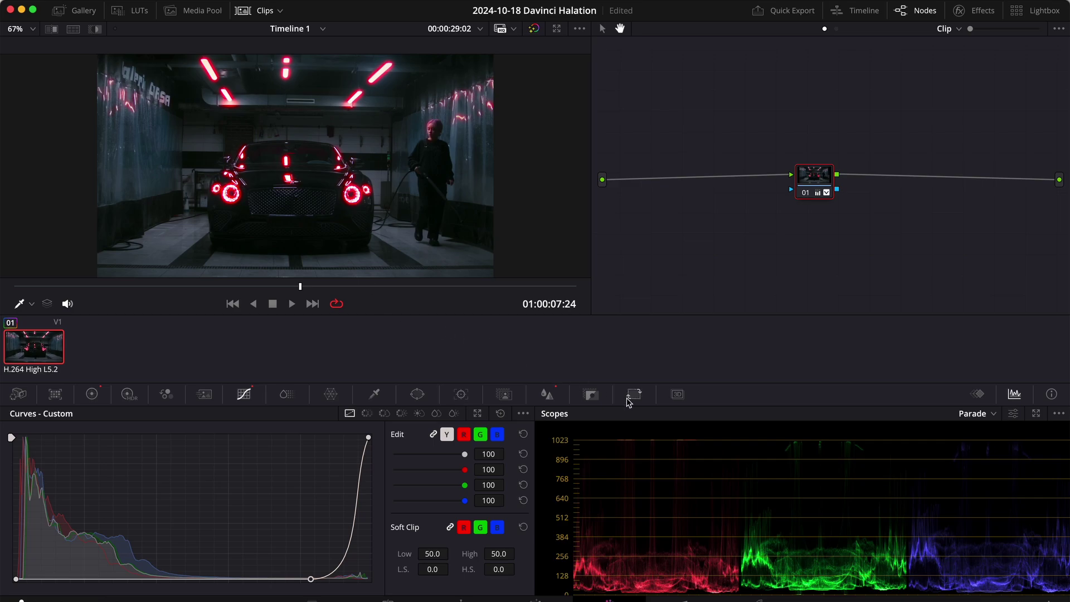
Lower node 01's Key Output Gain to 0.312 for a subtler highlight glow.
left_click(590, 395)
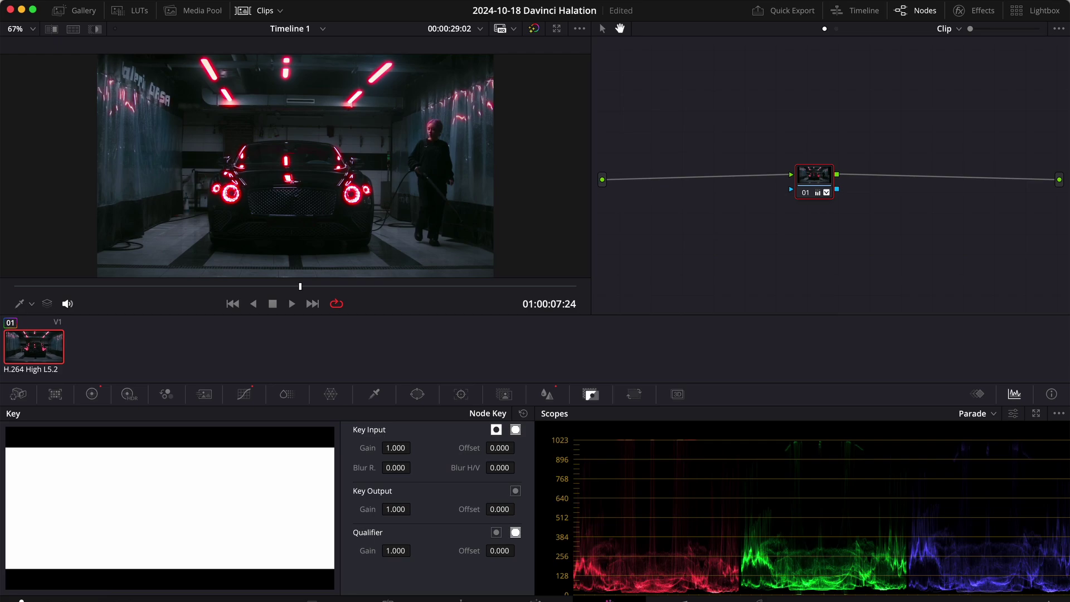
left_click_drag(415, 509, 415, 510)
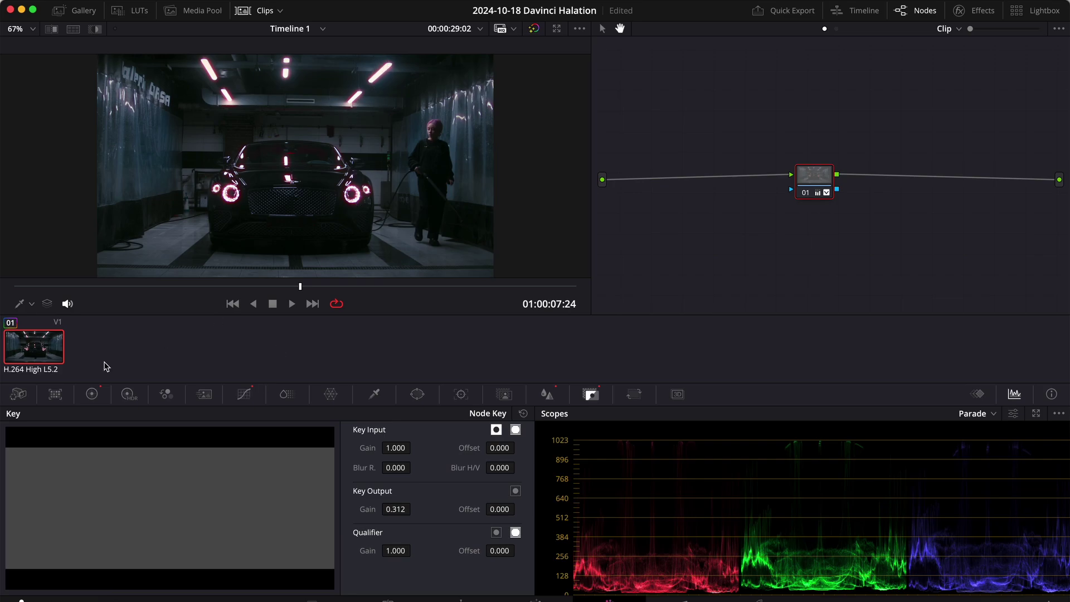
Show the primary color wheels and toggle node 01 off and on to compare the glow.
left_click(92, 395)
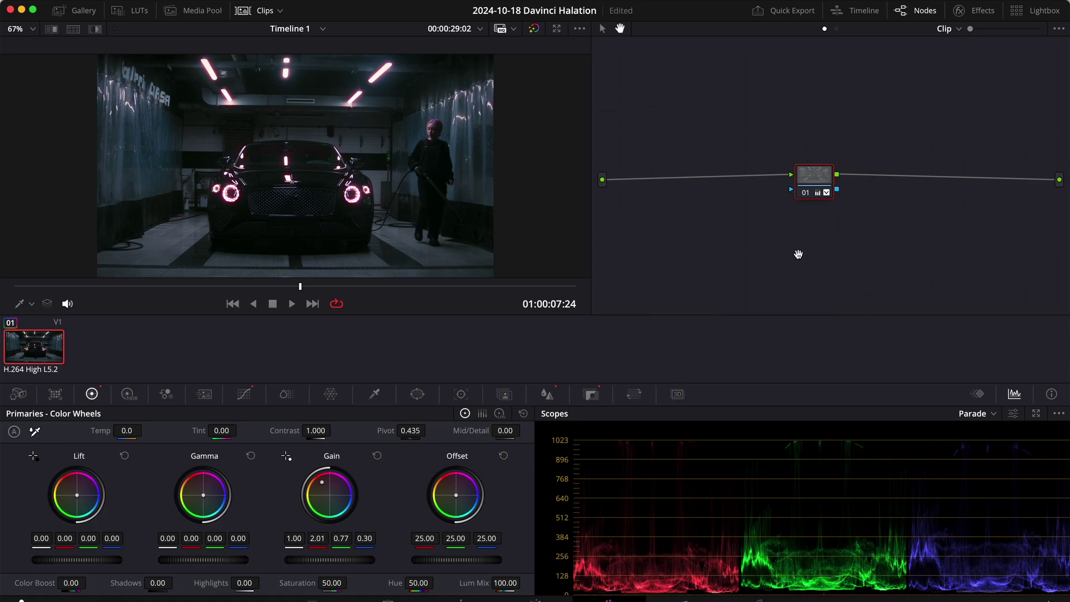
left_click(805, 195)
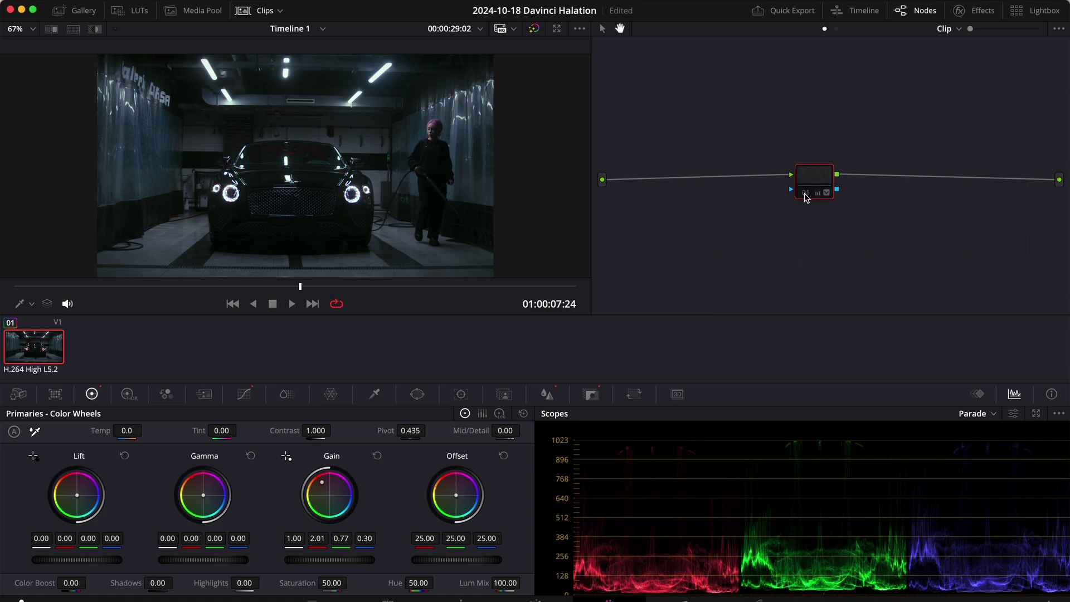
left_click(805, 194)
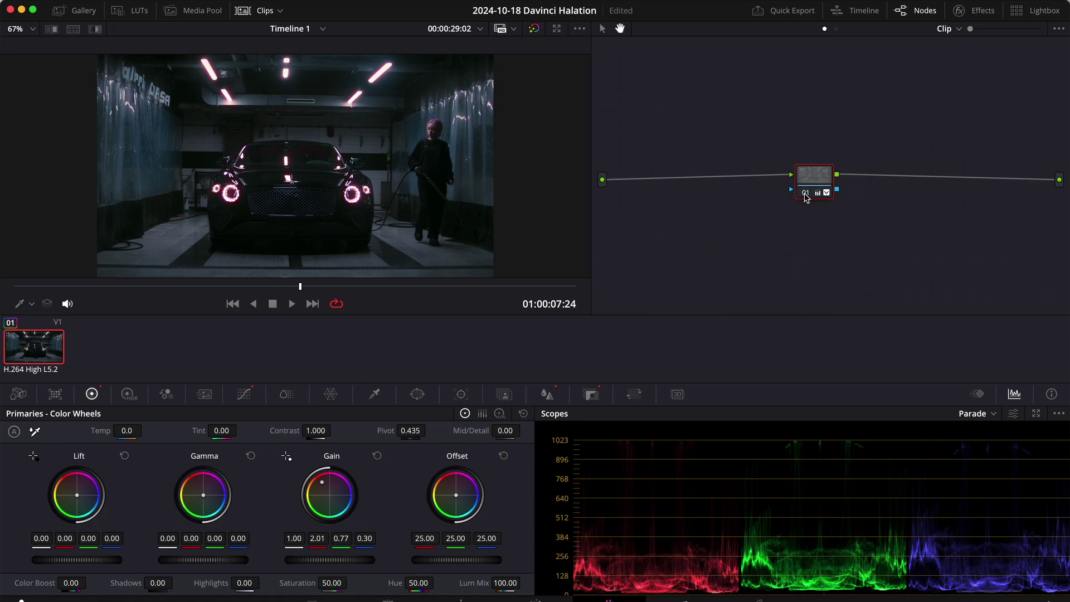